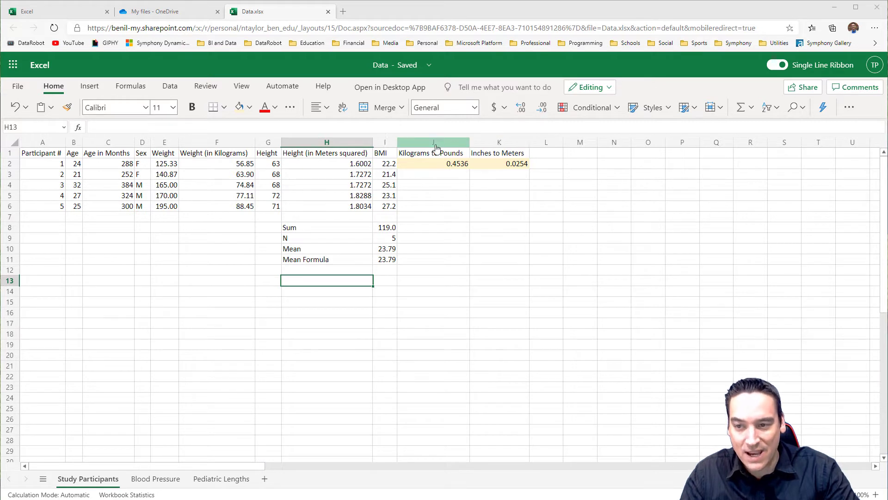
Insert a blank column J before Kilograms to Pounds, head it 'BMI Difference', and autofit its width
click(425, 145)
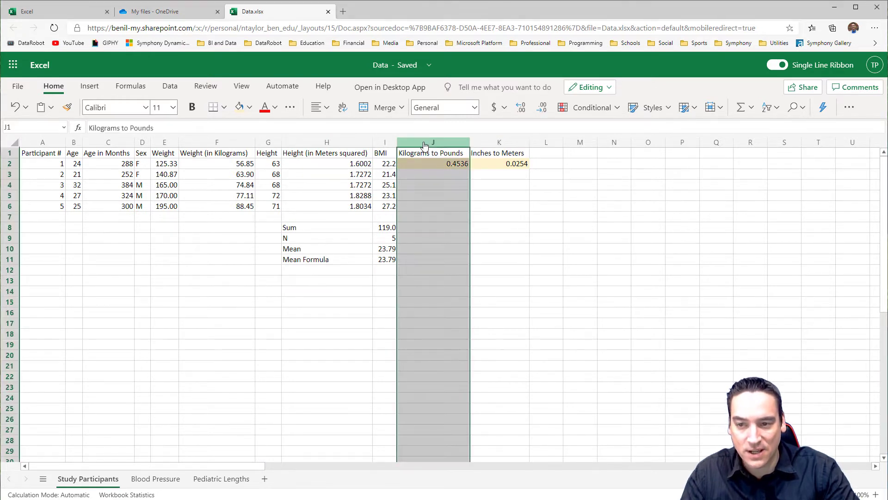
right_click(425, 146)
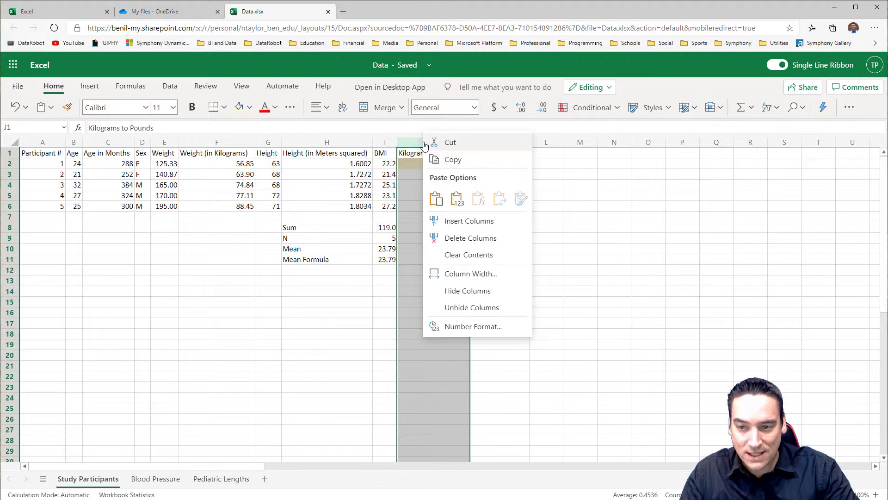
click(447, 224)
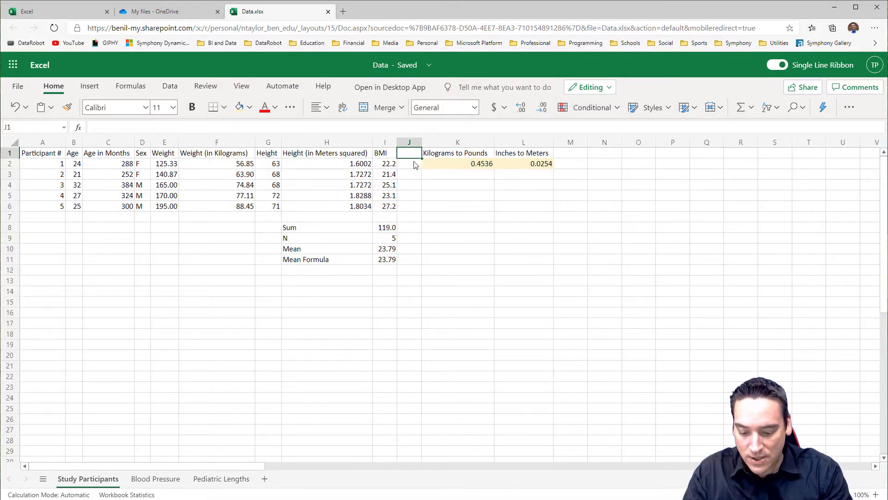
text(BMI)
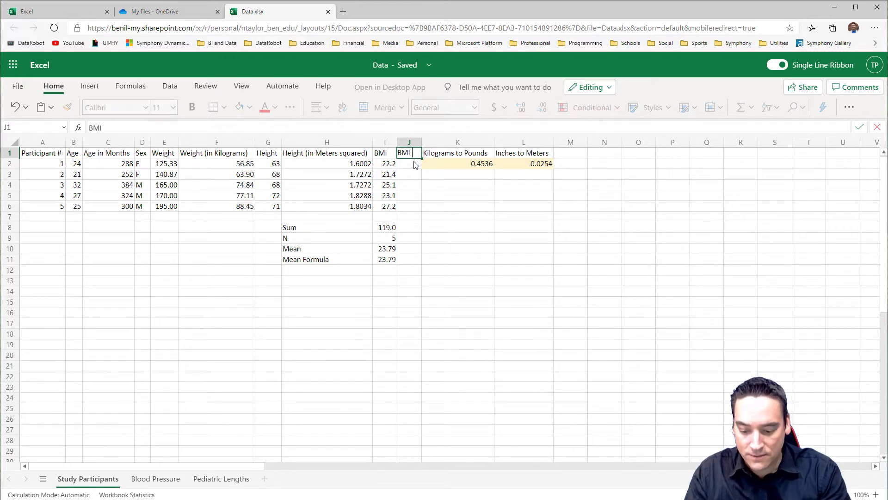
text( Differe)
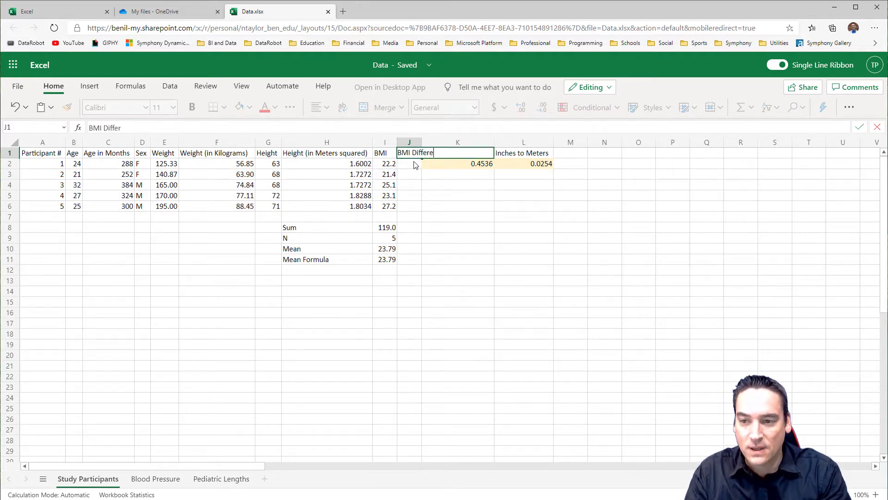
text(nce)
key(Return)
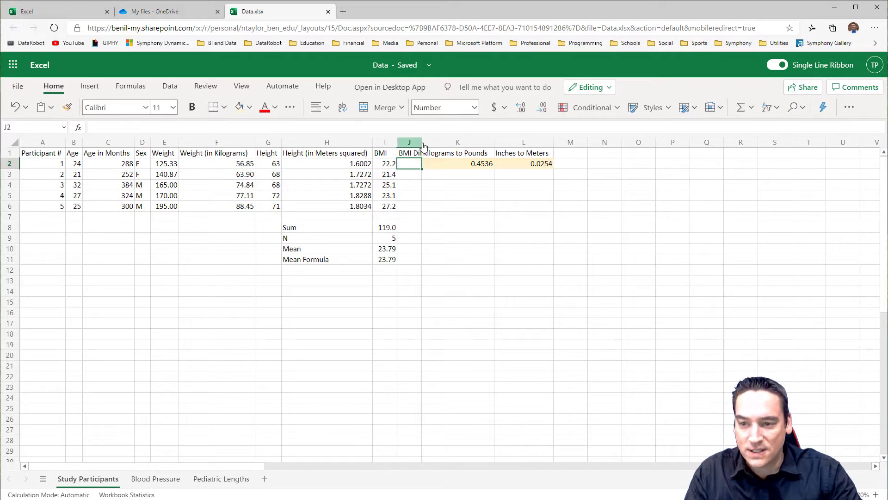
double_click(422, 142)
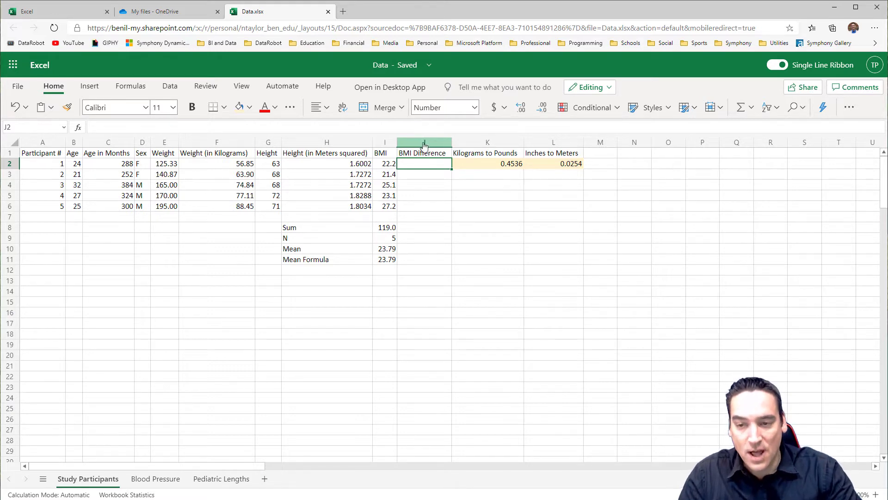
Hide columns K:L, the Kilograms to Pounds and Inches to Meters conversion columns
drag(494, 146, 543, 146)
right_click(544, 146)
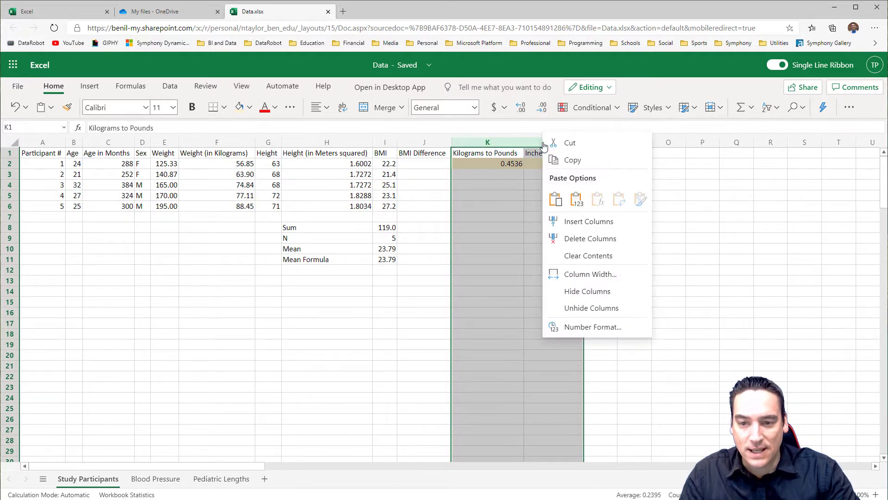
click(576, 291)
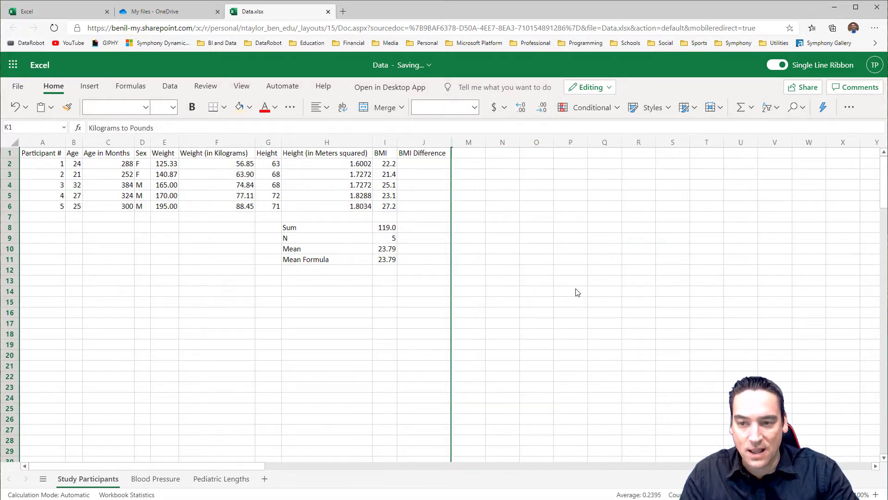
Check the column options across the hidden columns, then dismiss them without unhiding
click(434, 147)
drag(434, 146, 469, 143)
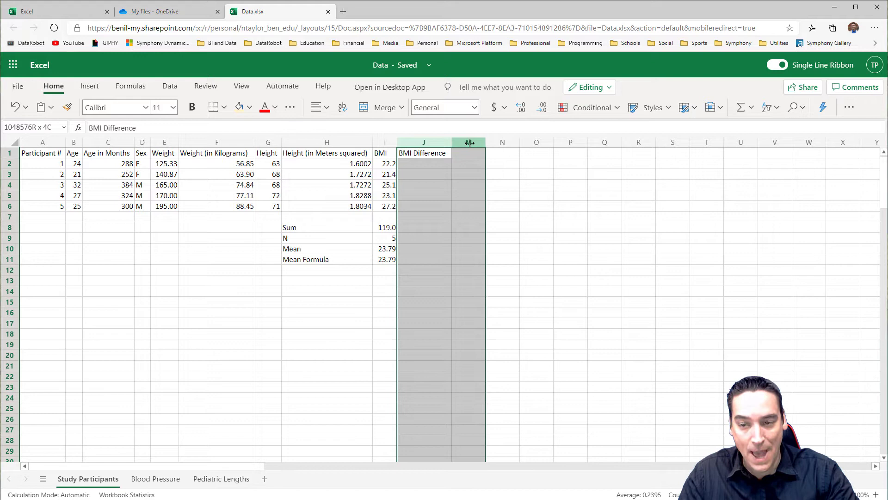
right_click(469, 143)
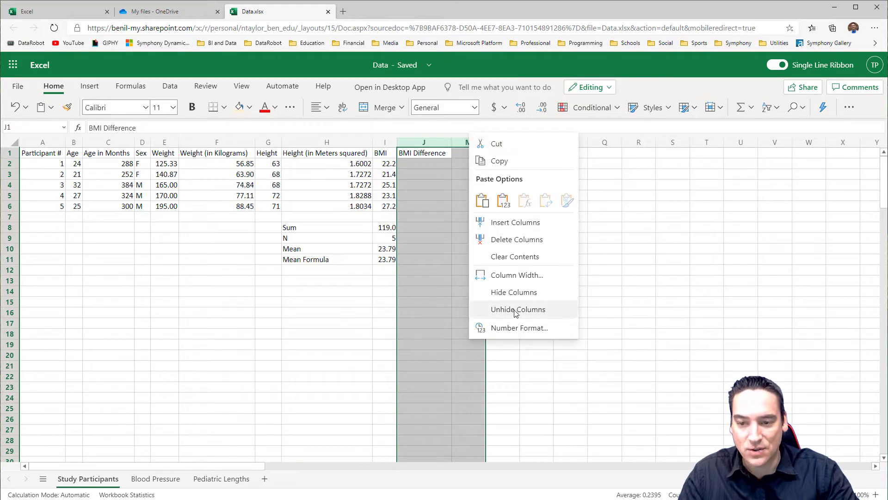
click(429, 216)
click(430, 186)
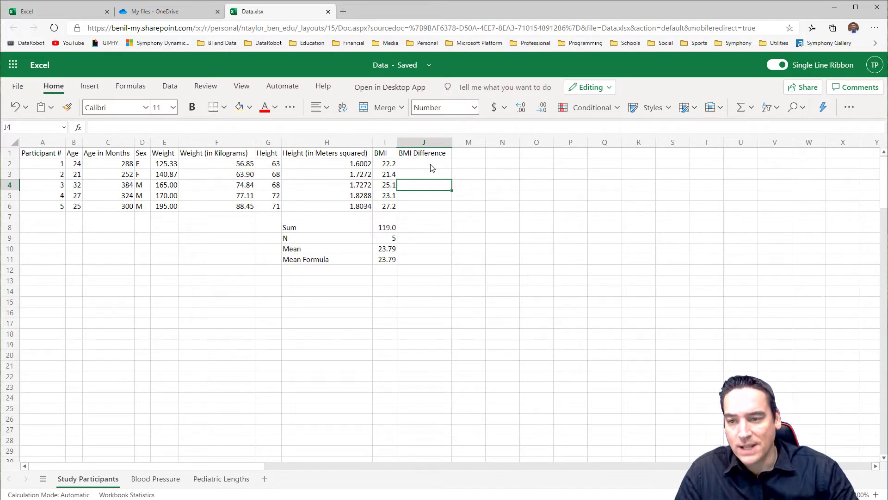
Enter =(I2-I10)^2 in J2, squaring the first BMI's difference from the mean
click(431, 167)
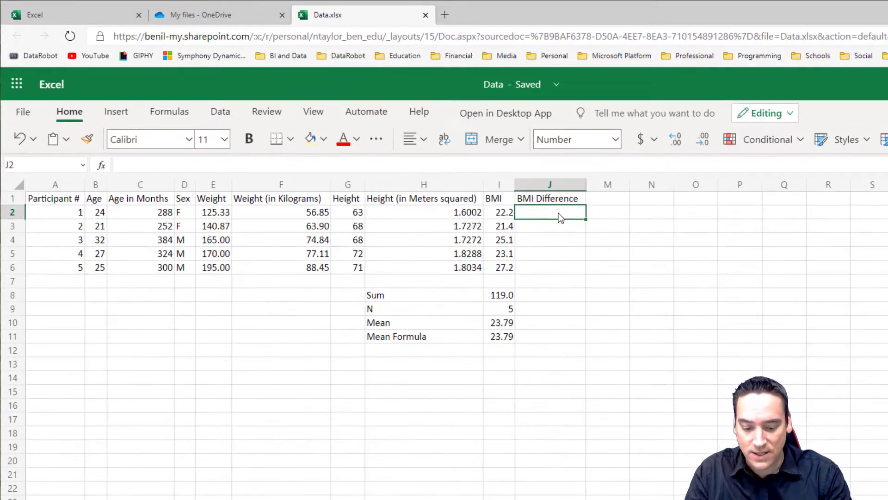
text(=)
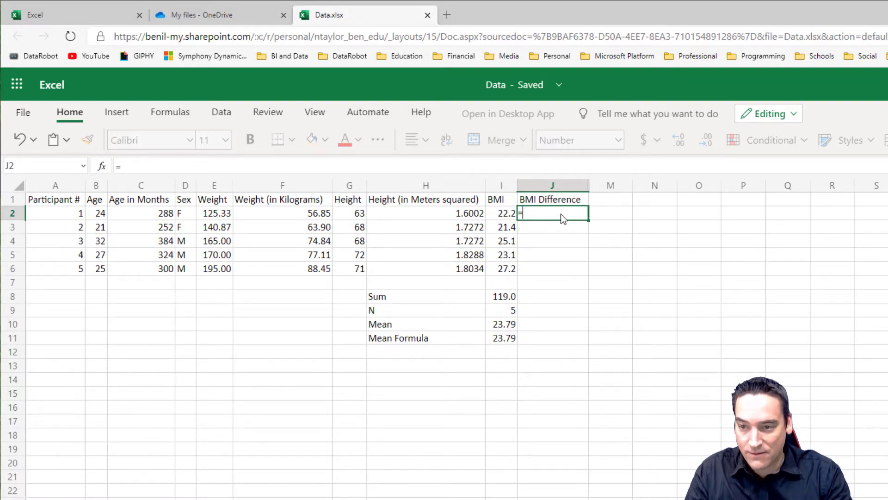
text(()
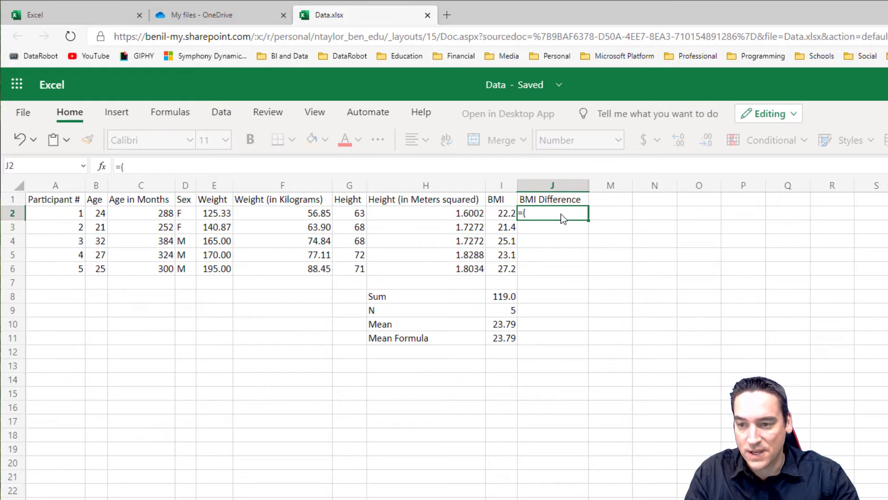
click(508, 216)
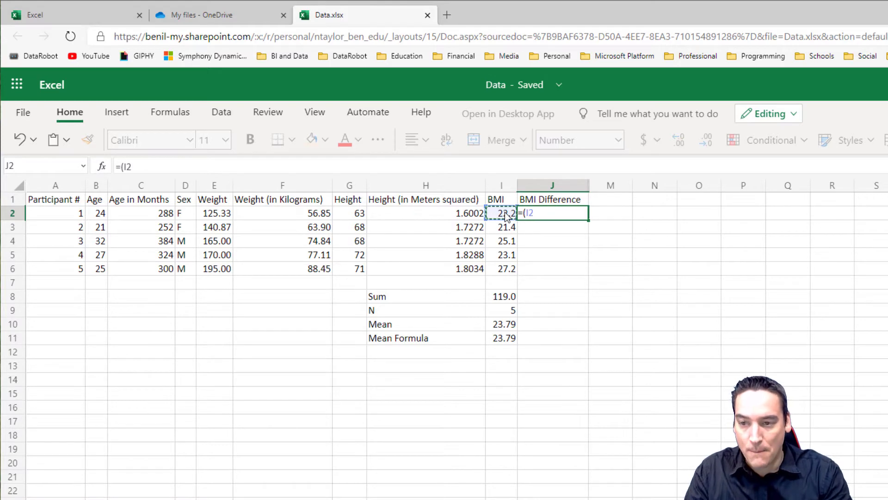
text(-)
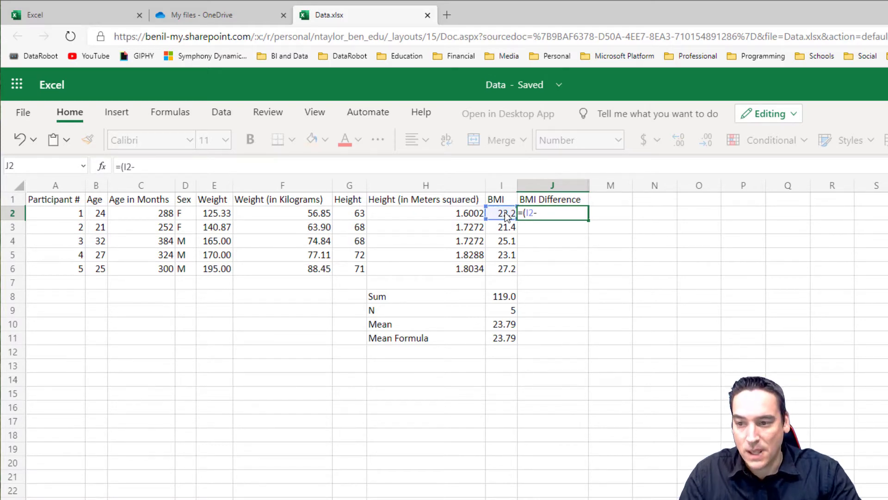
click(506, 330)
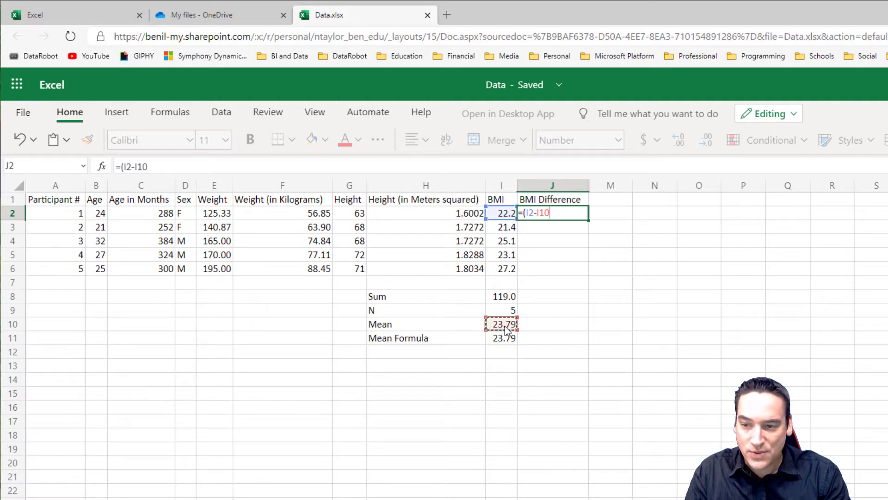
text())
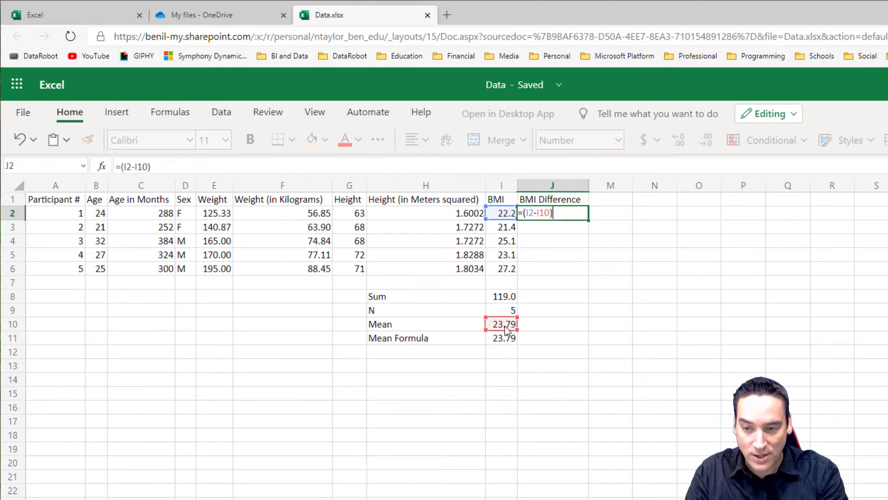
text(^)
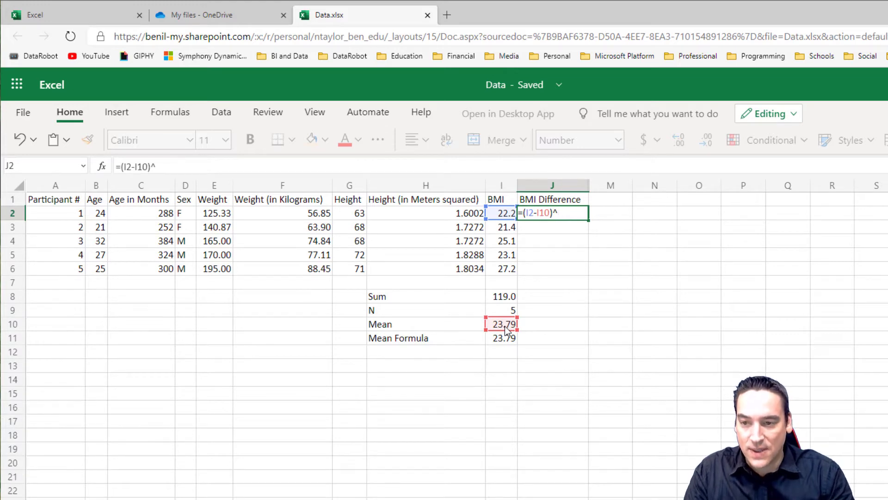
text(2)
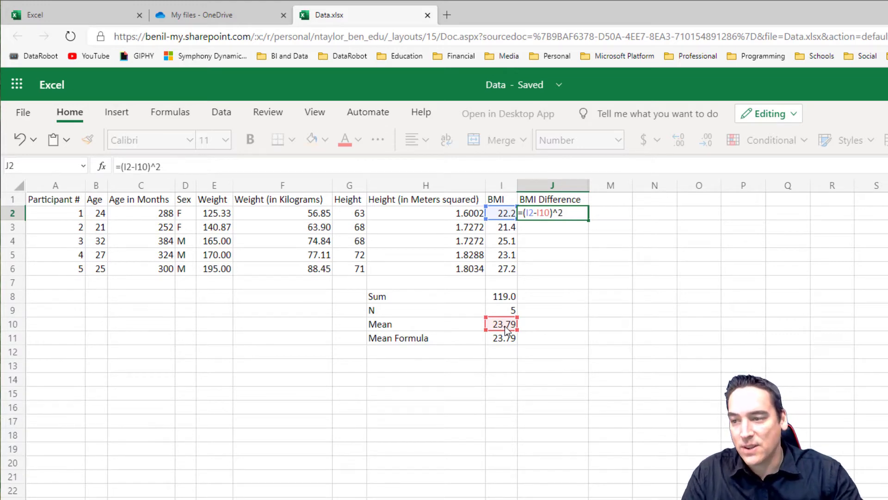
Make the mean reference absolute so J2 reads =(I2-$I$10)^2, showing 2.5
click(175, 164)
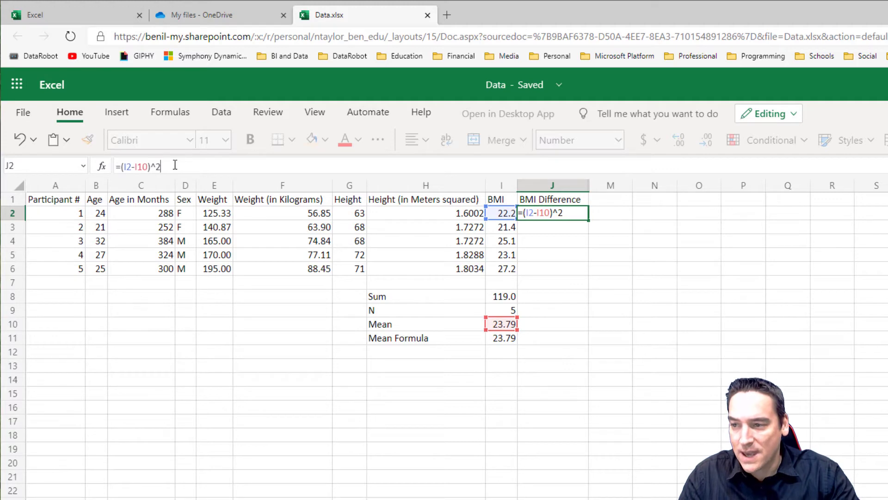
key(Left)
key(Left)
key(Left)
key(Left)
key(Left)
key(Left)
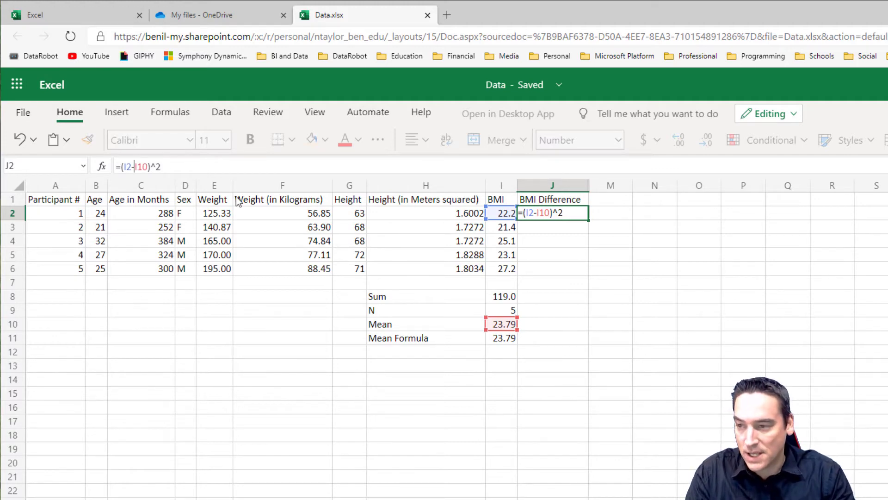
text($I)
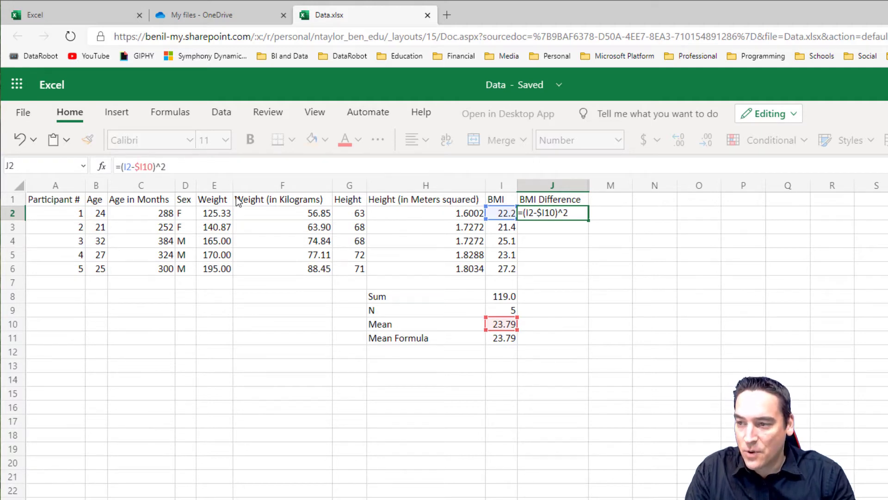
text($)
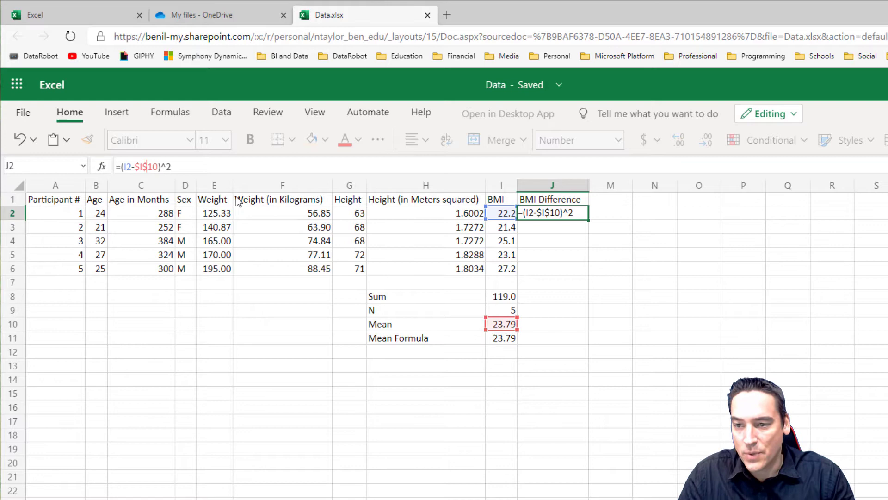
key(Return)
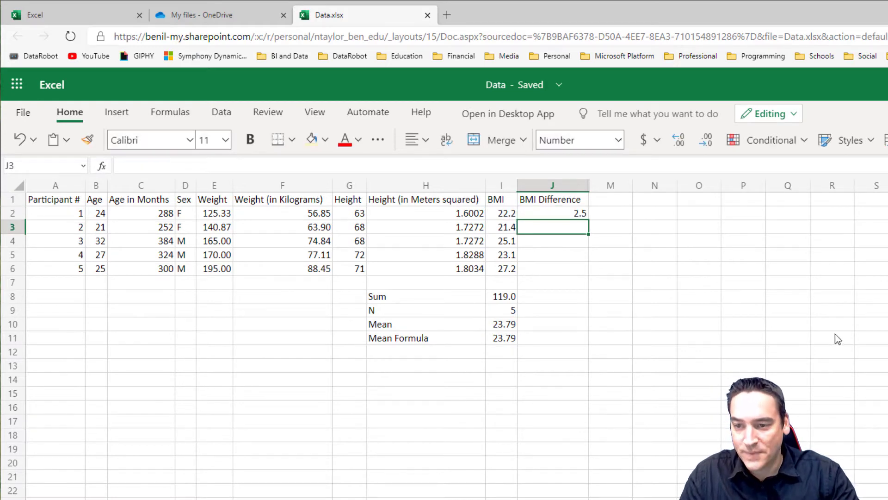
Fill J2's formula down to J6, giving 2.5, 5.6, 1.7, 0.5 and 11.6
click(575, 213)
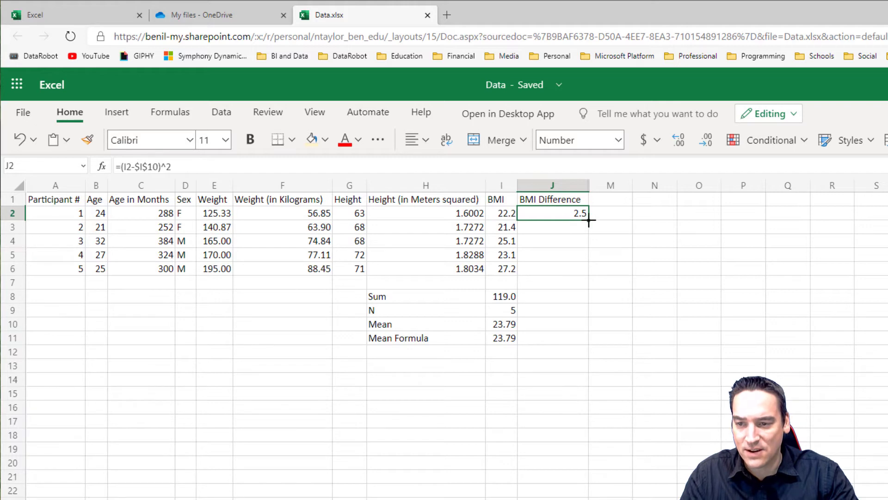
drag(588, 221, 573, 263)
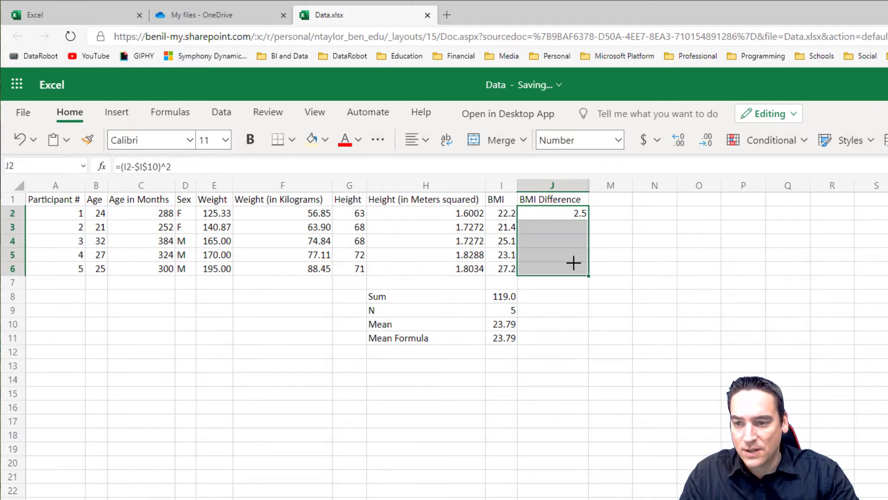
click(575, 285)
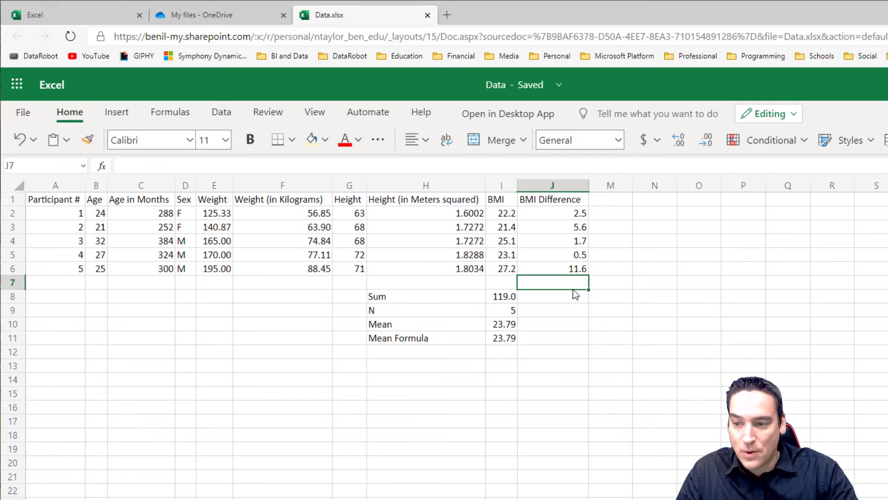
click(575, 294)
click(574, 217)
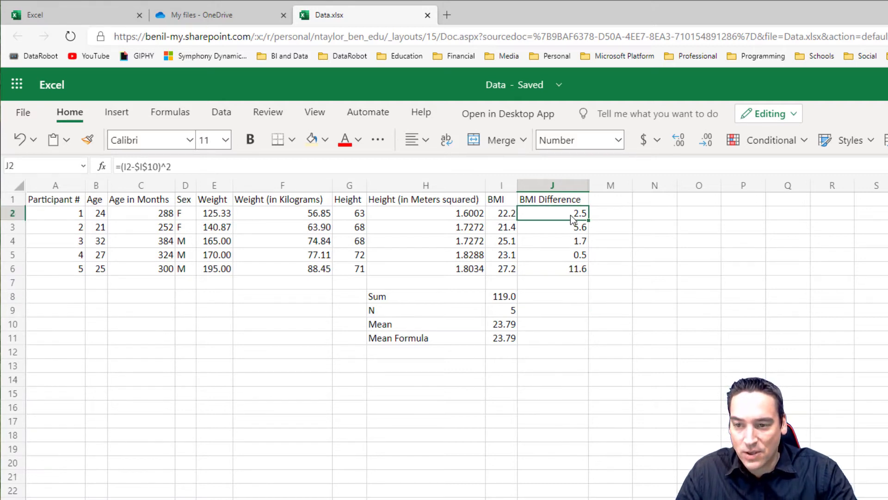
drag(574, 217, 574, 271)
Enter =SUM(J2:J6) in J8 to total the squared differences, giving 22.0
click(572, 297)
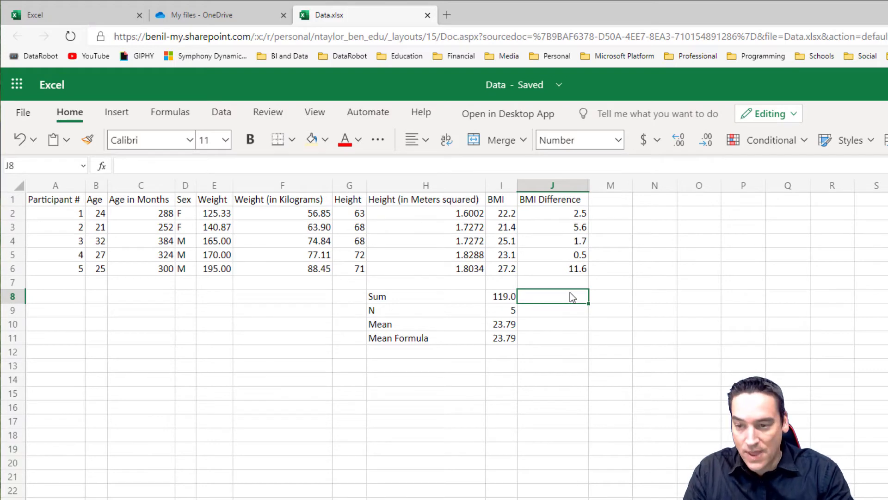
text(=SUM)
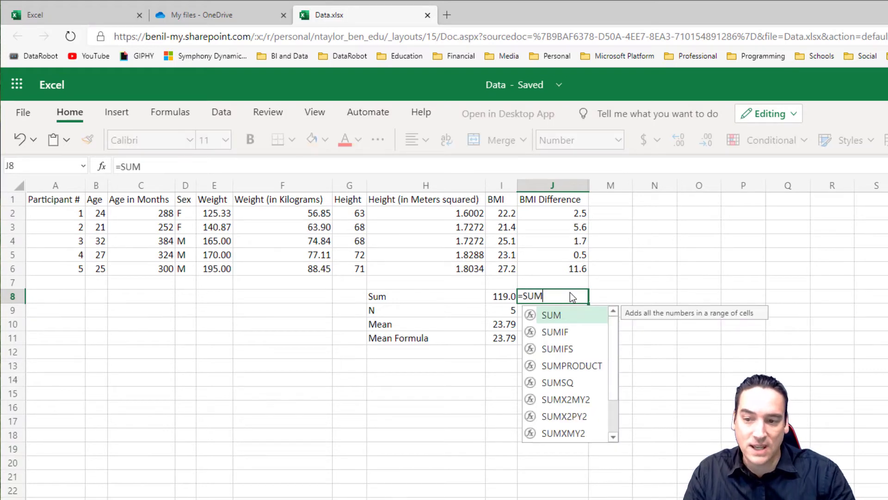
text(()
drag(570, 215, 569, 267)
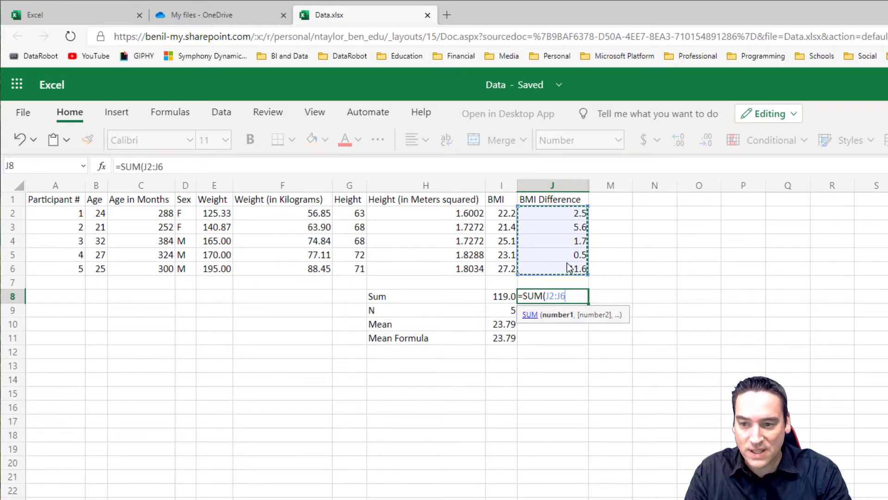
text())
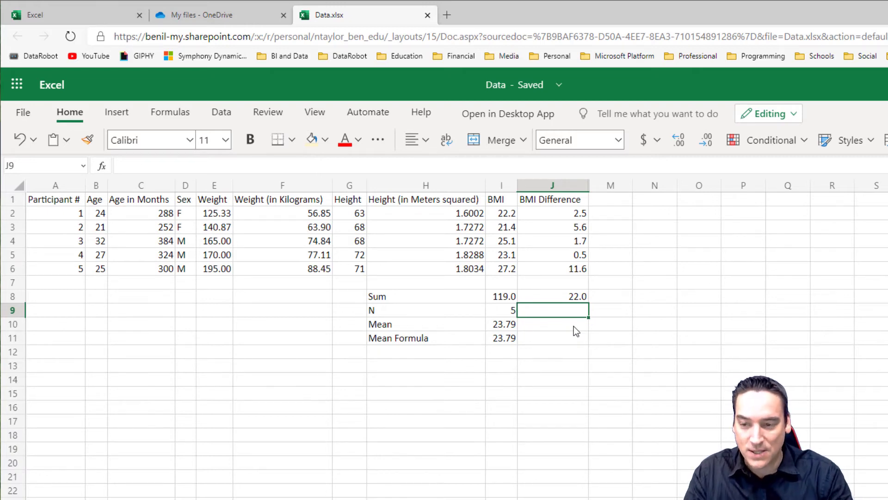
Enter =I9-1 in J9 so it shows n-1 = 4
text(=)
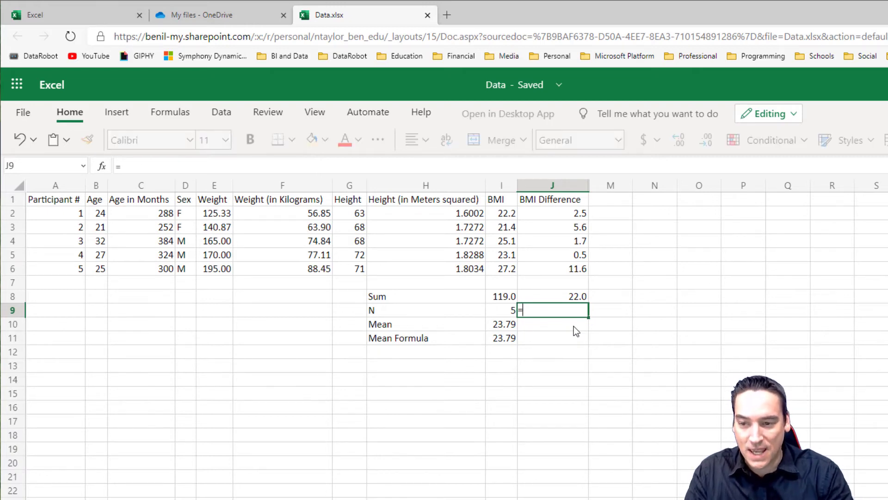
click(507, 312)
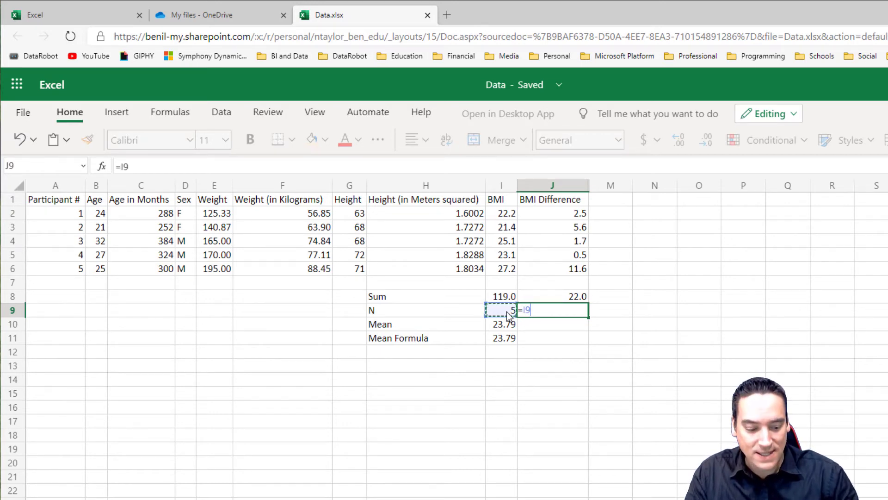
text(-1)
key(Return)
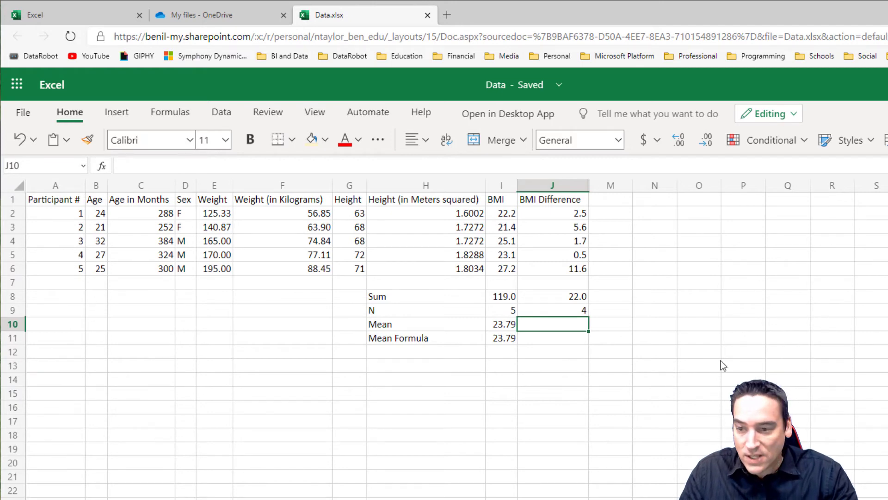
Label H13 'Variance' and enter =J8/J9 in J13
click(458, 368)
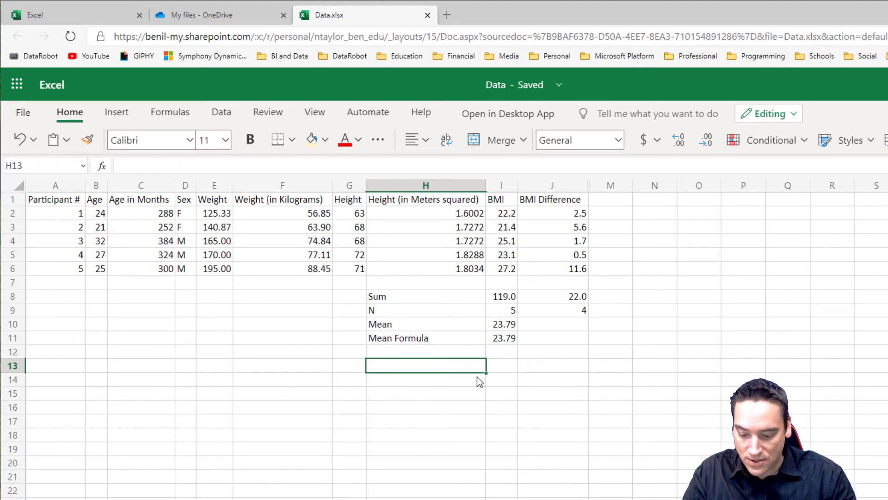
text(Variance)
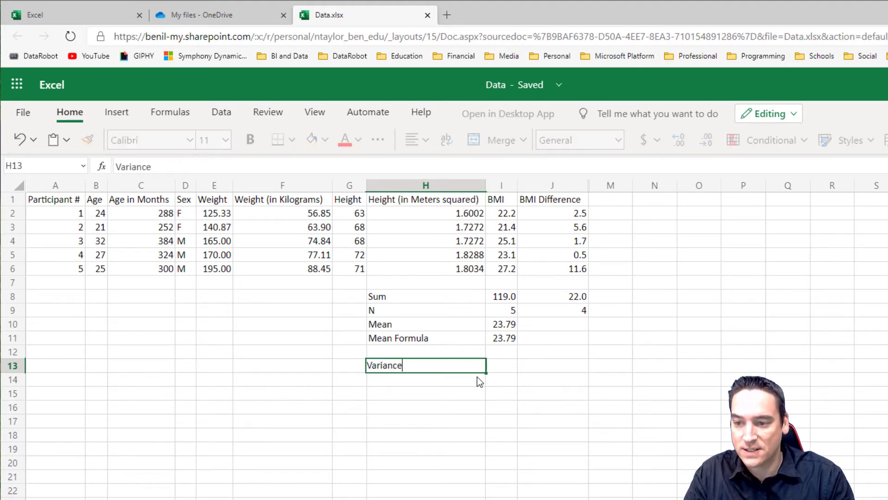
key(Tab)
key(Tab)
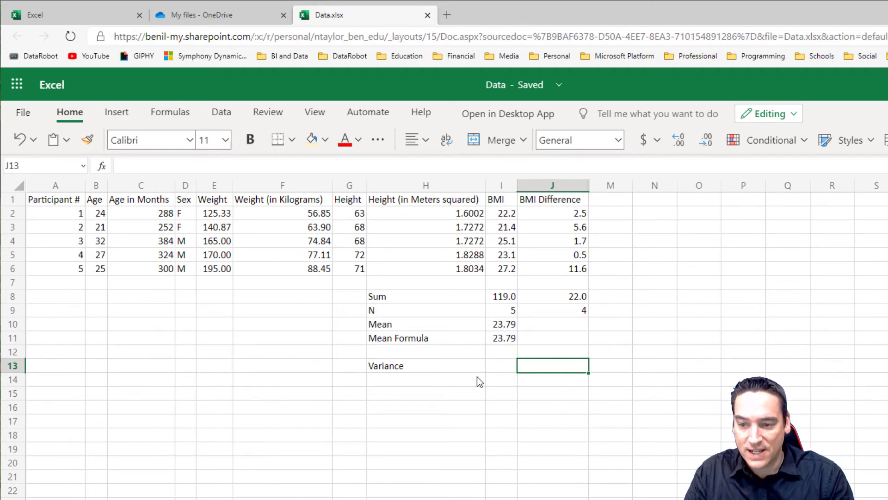
text(=)
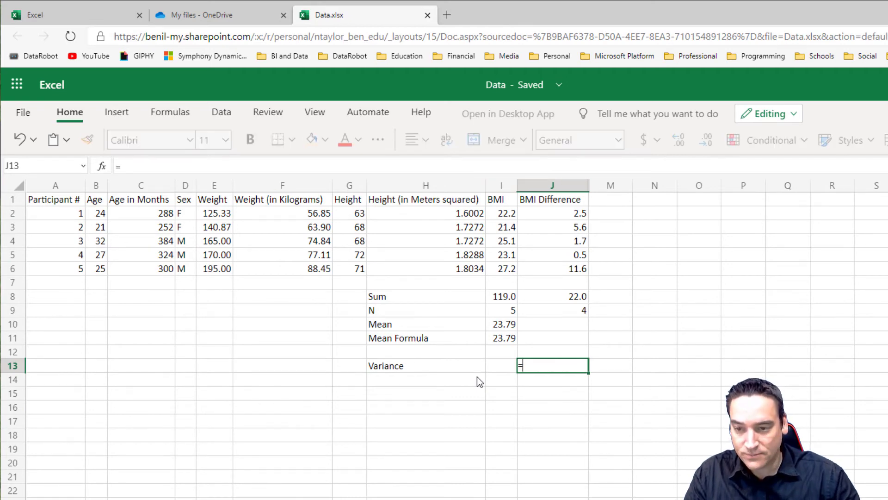
click(576, 299)
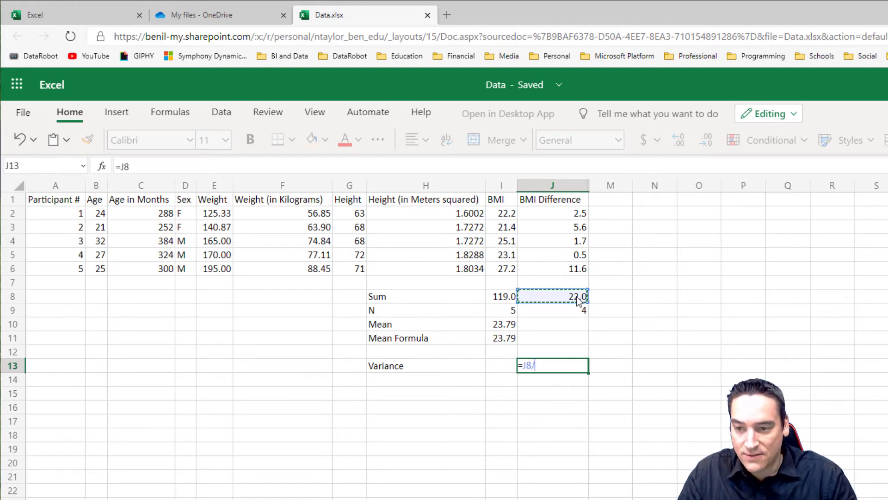
text(/)
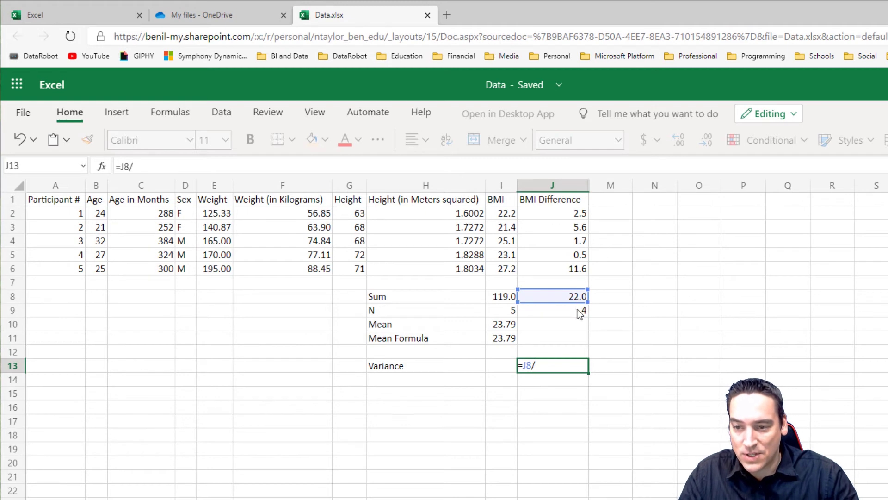
click(580, 311)
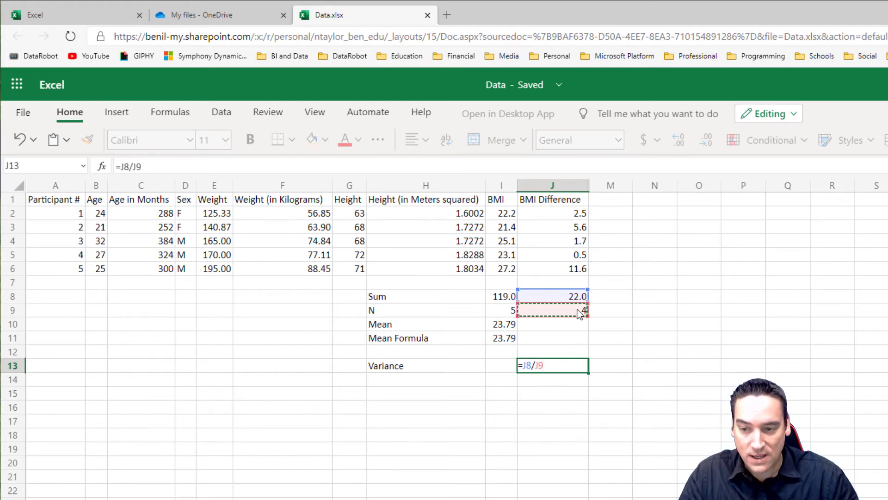
key(Return)
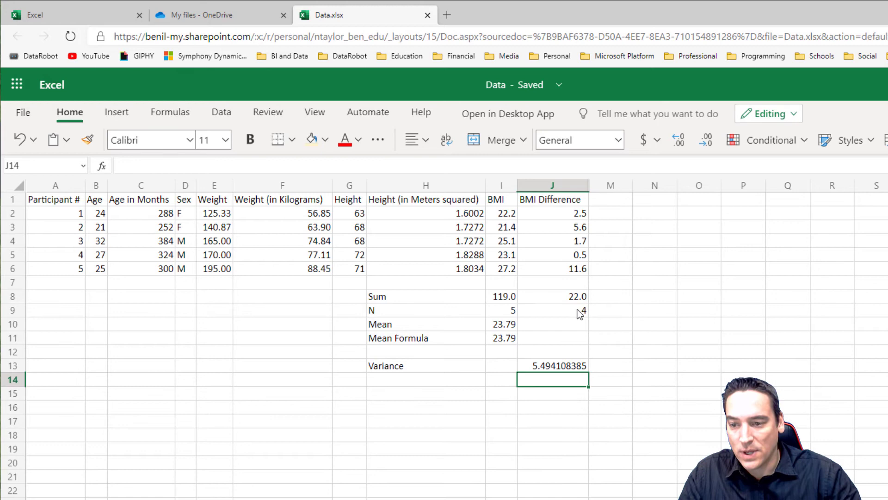
Reduce the variance in J13 to two decimal places, showing 5.49
click(574, 368)
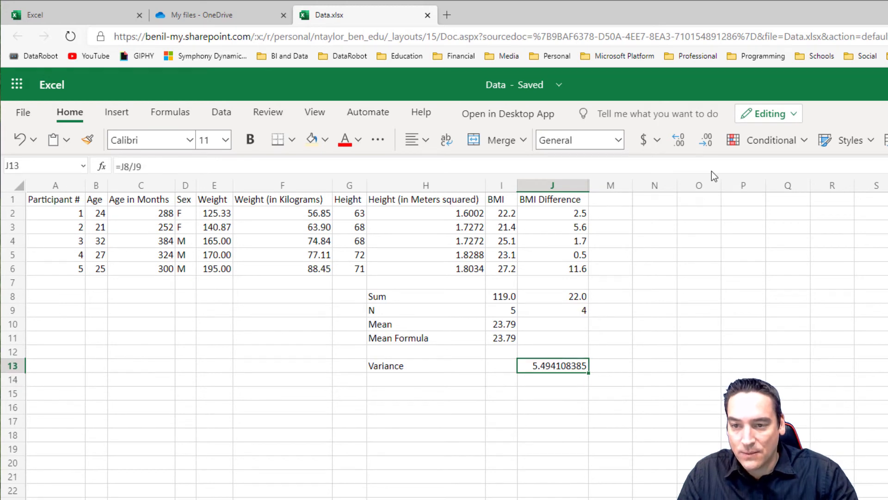
click(706, 141)
click(705, 141)
click(706, 141)
click(706, 141)
click(706, 141)
click(706, 141)
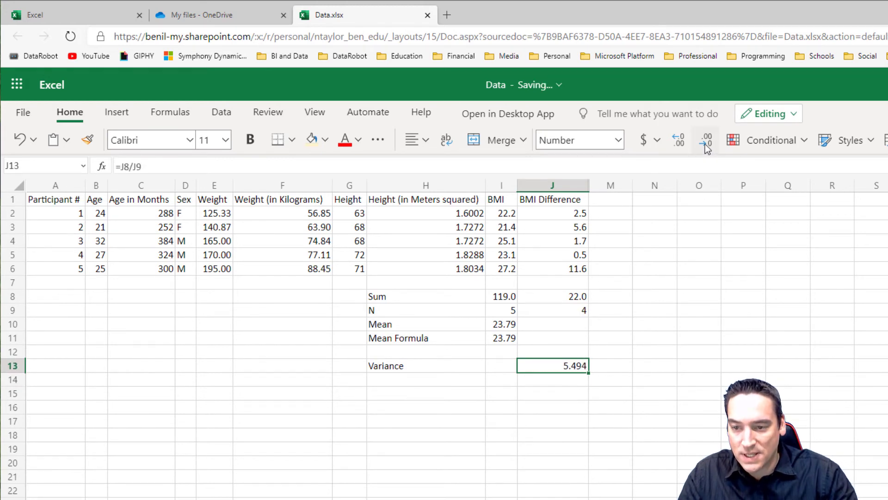
click(706, 141)
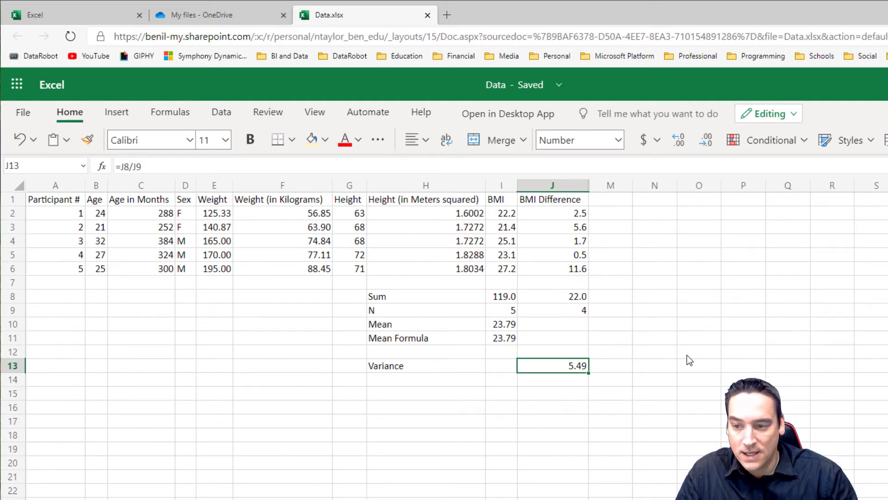
Label H14 'St. Dev.' and enter =SQRT(J13) in J14
click(451, 380)
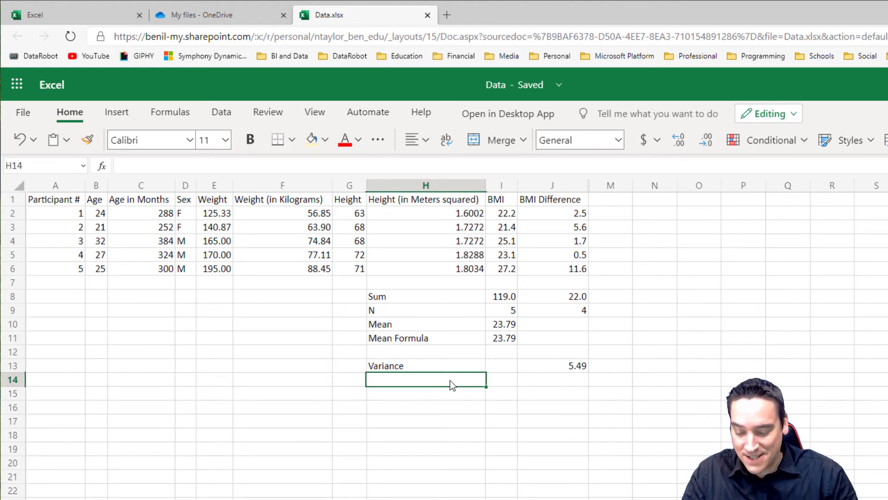
text(St)
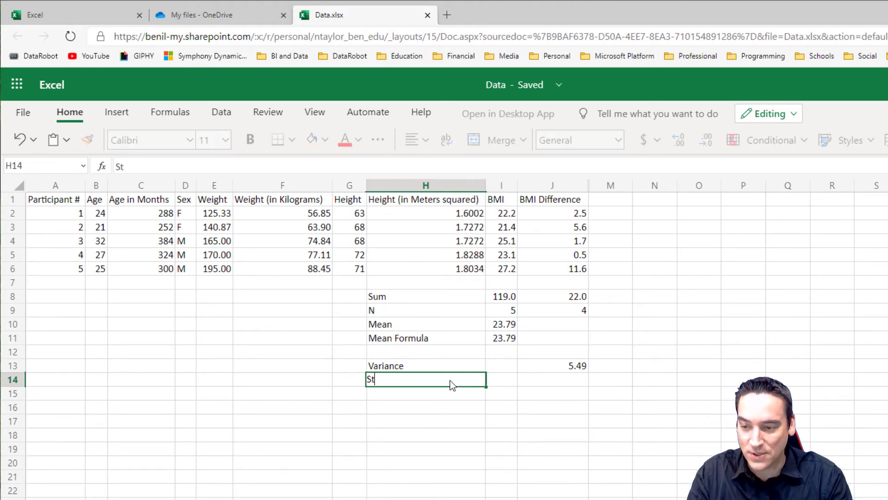
text(. De)
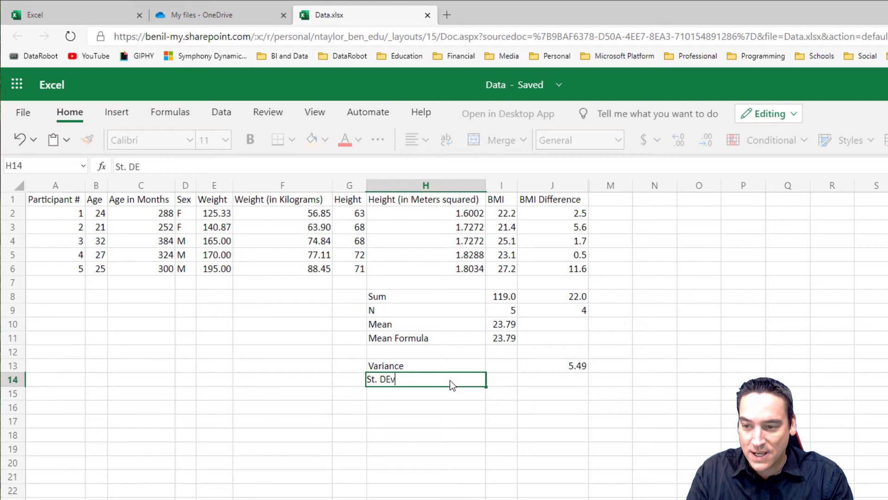
text(v.)
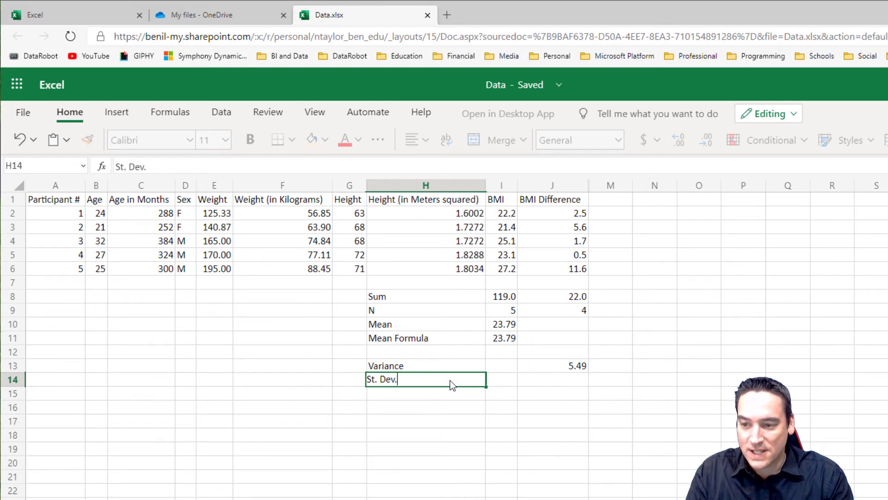
key(Tab)
key(Tab)
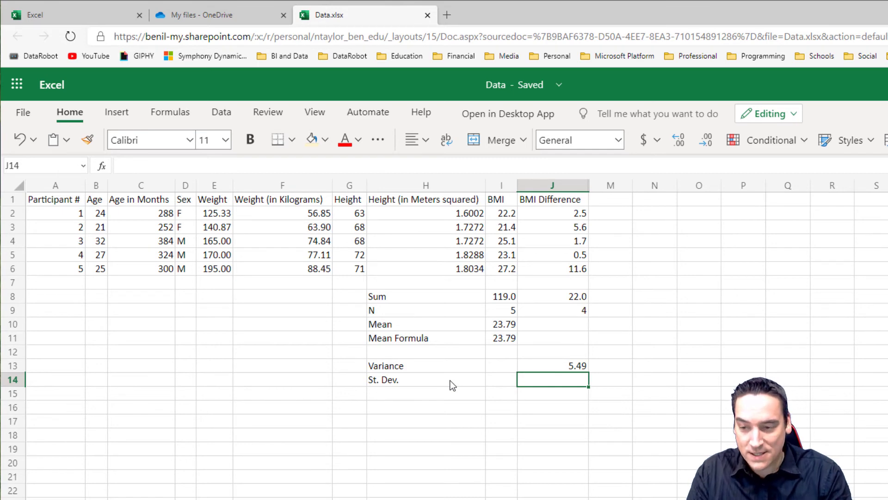
text(=)
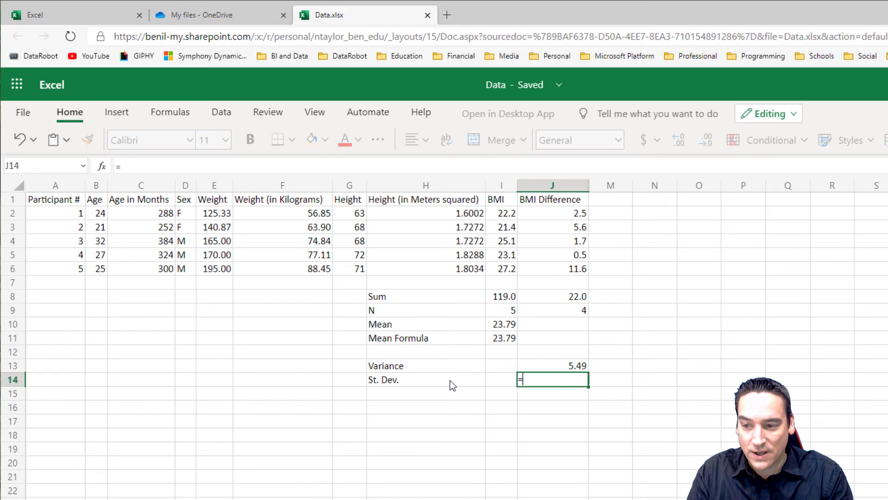
text(sq)
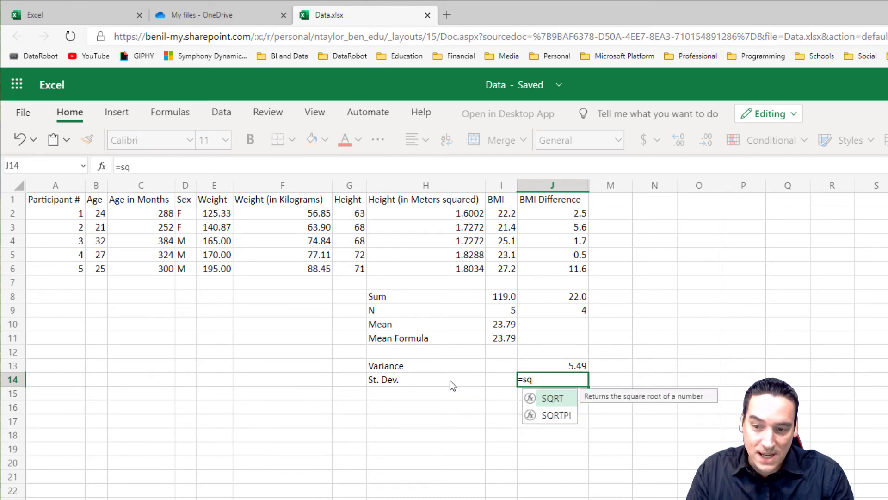
key(Tab)
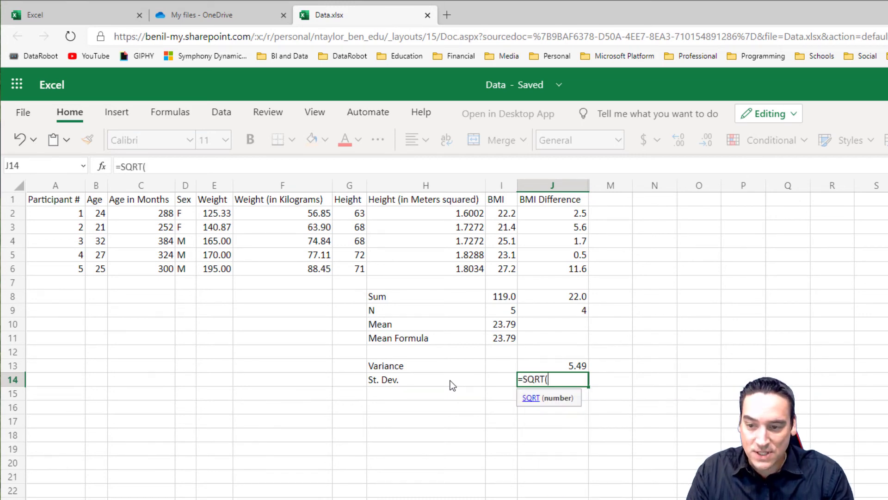
click(555, 368)
text())
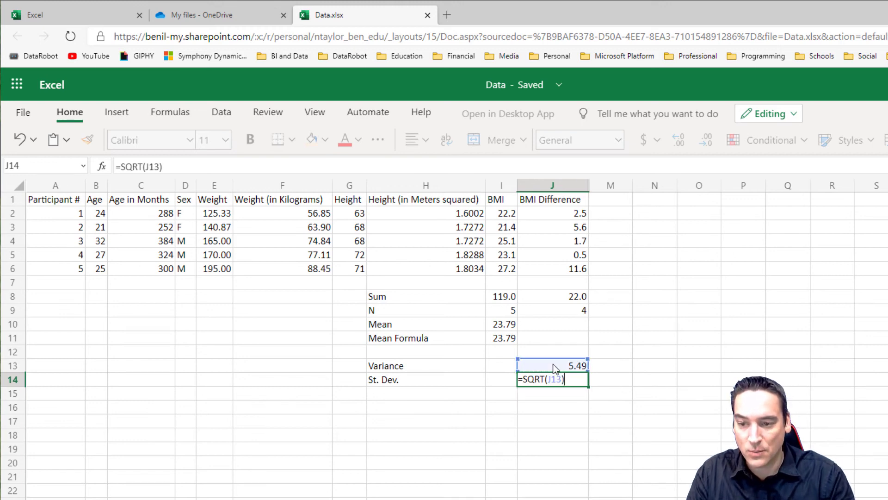
key(Return)
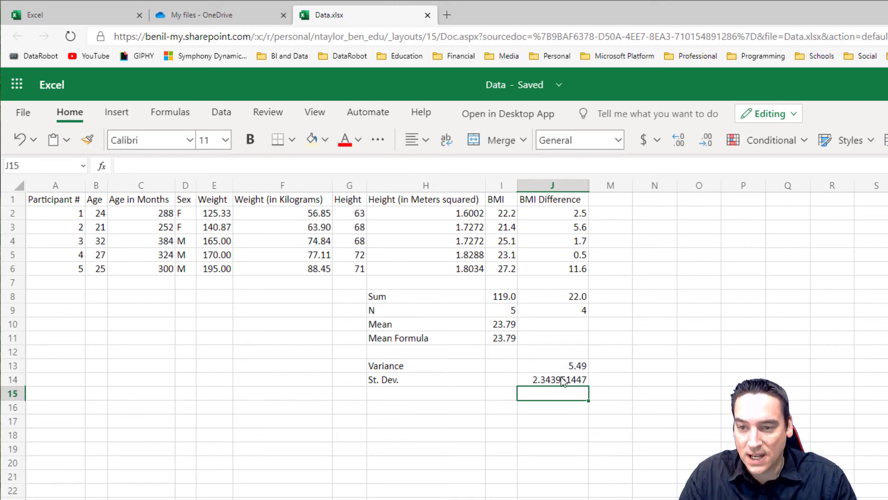
Reduce the standard deviation in J14 to two decimal places, showing 2.34
click(564, 380)
click(706, 146)
click(706, 146)
click(706, 146)
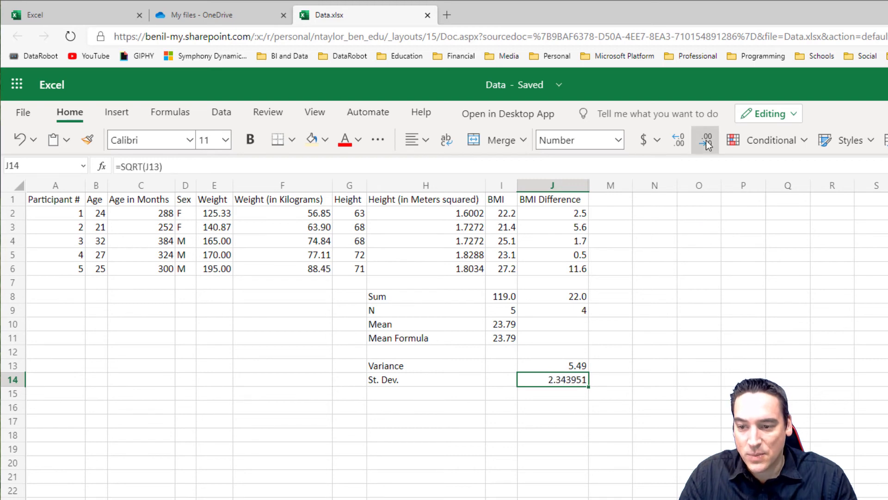
click(707, 146)
click(706, 146)
click(707, 146)
click(707, 146)
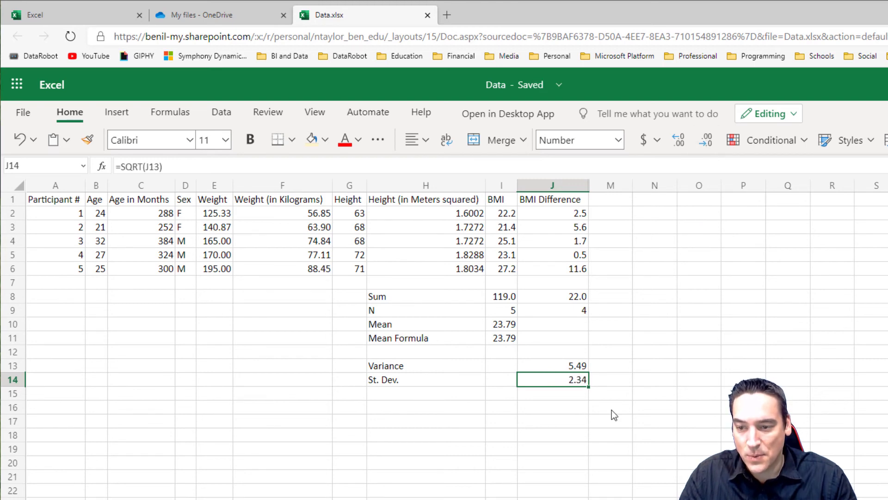
click(554, 421)
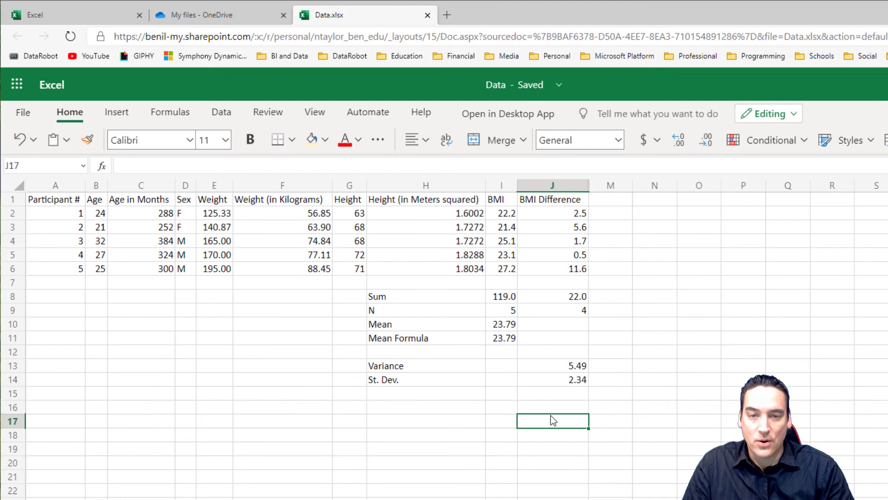